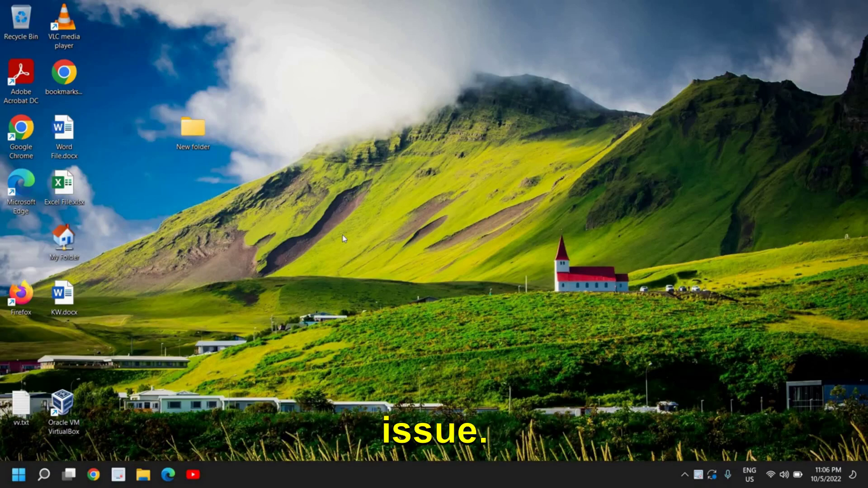
- Keep the display resolution at the recommended 1920 × 1080 and close Settings
right_click(307, 98)
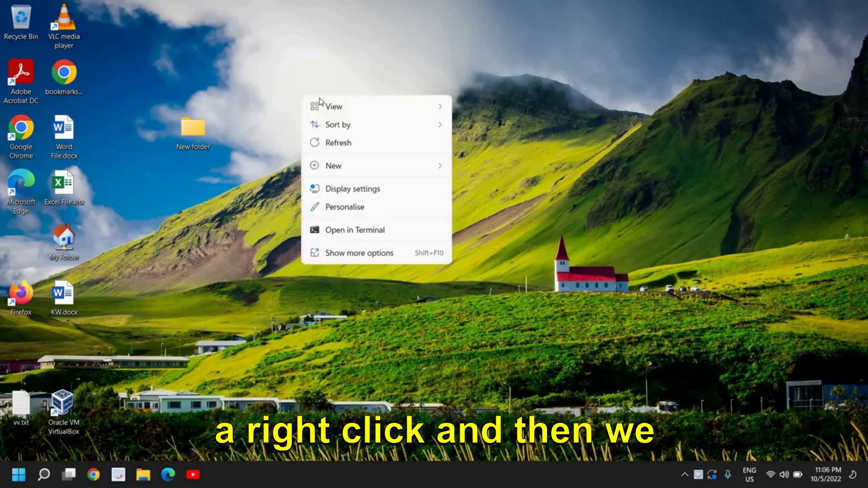
click(351, 193)
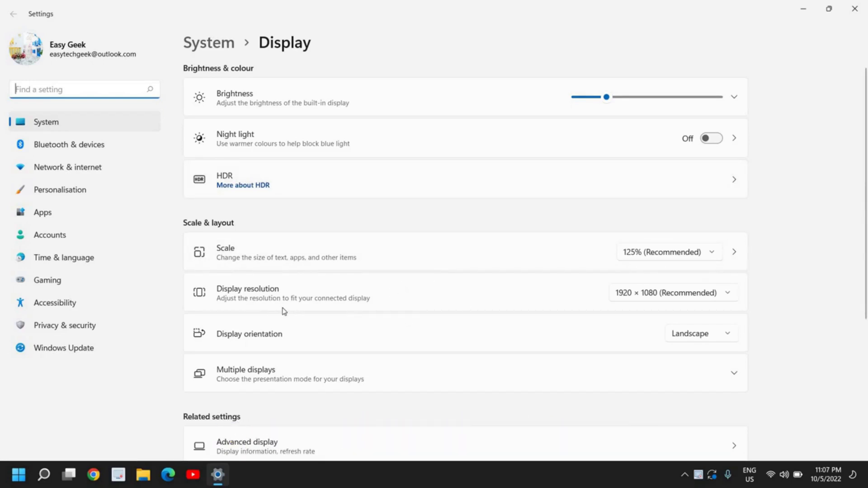
click(643, 298)
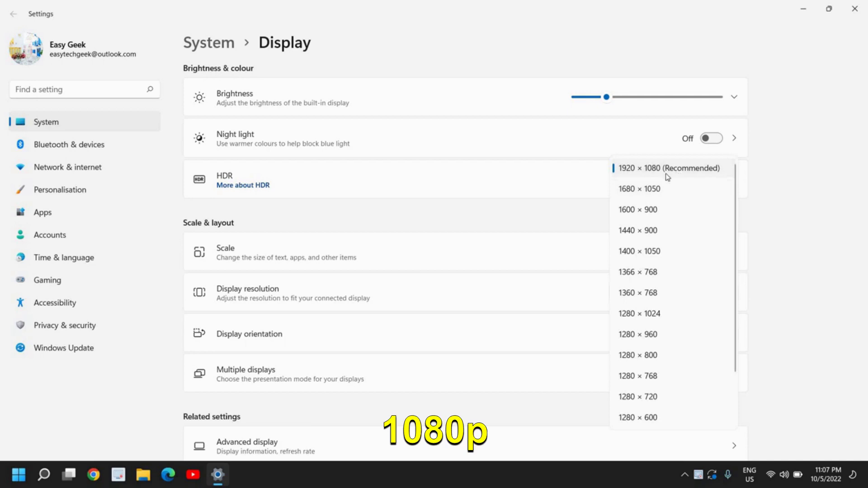
click(682, 173)
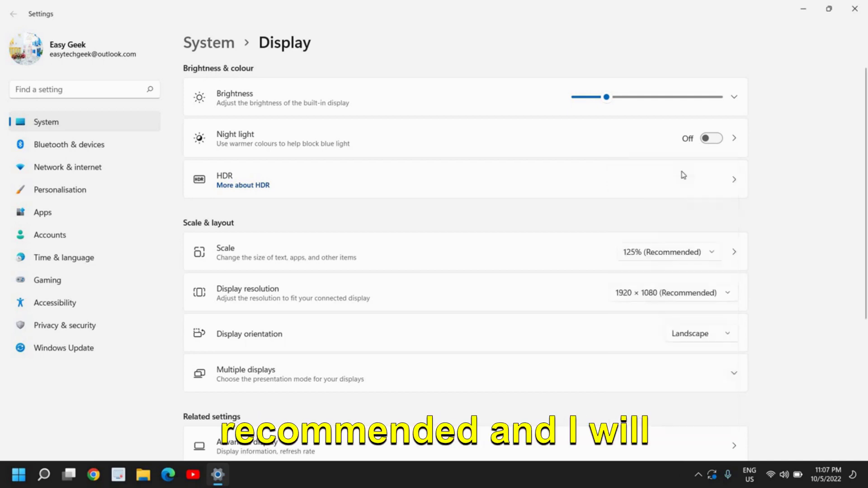
click(685, 296)
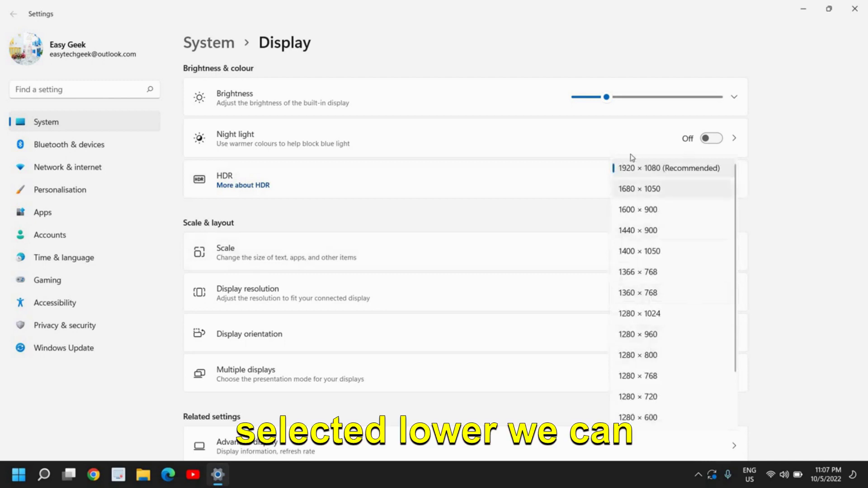
click(667, 174)
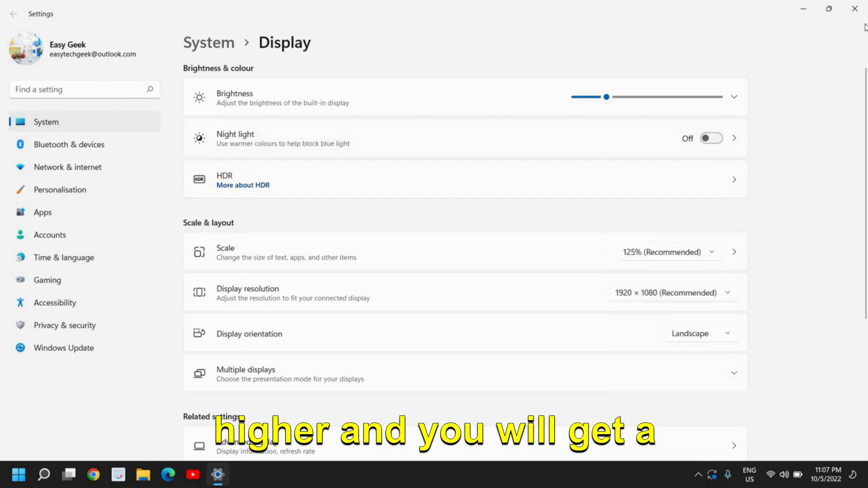
click(855, 9)
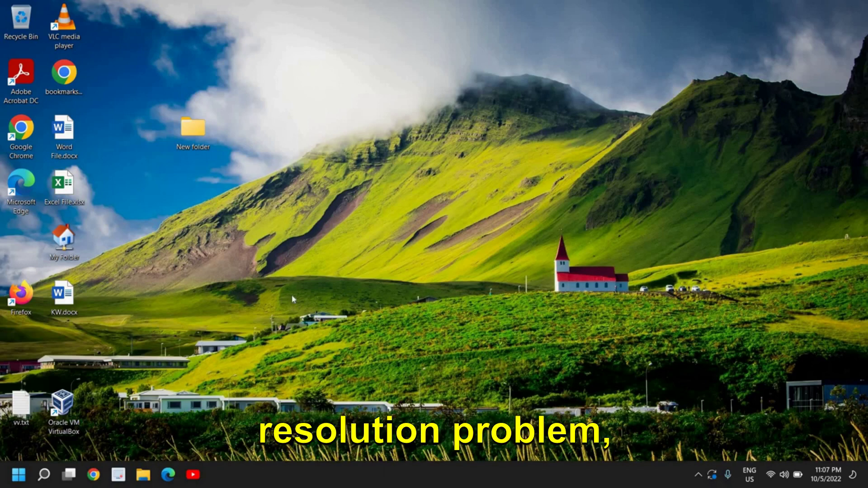
- Open Device Manager maximized and select Intel(R) UHD Graphics under Display adapters
right_click(19, 480)
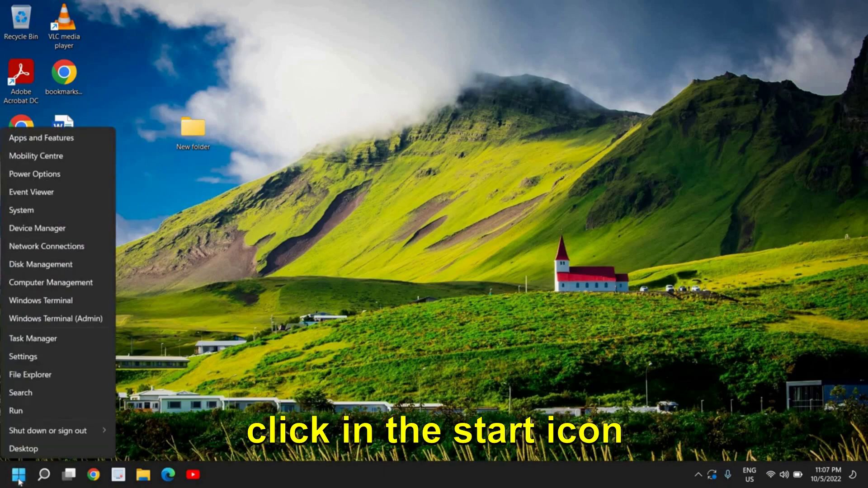
click(65, 229)
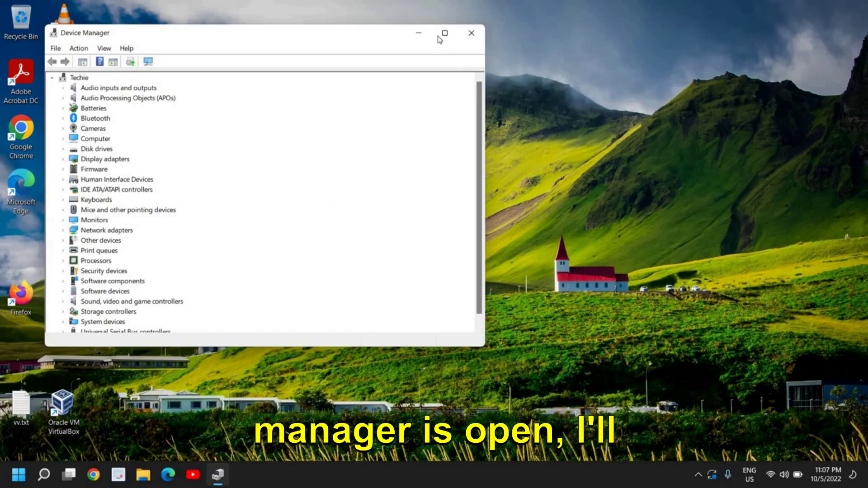
click(444, 34)
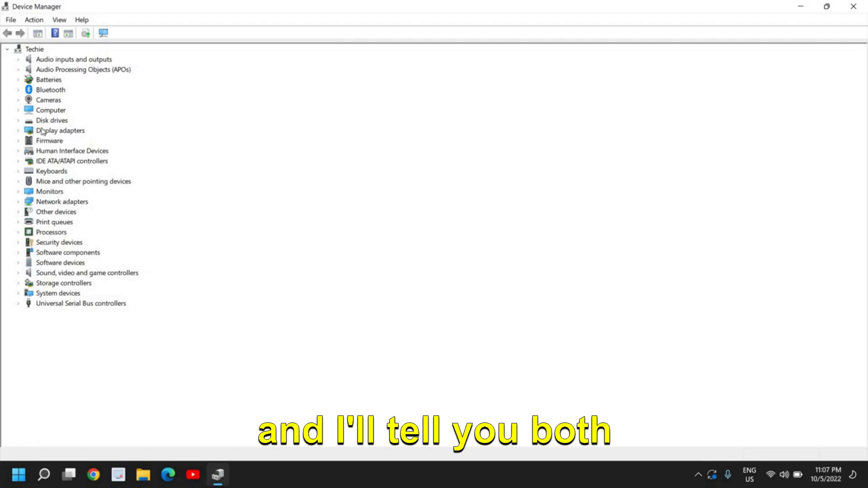
click(18, 130)
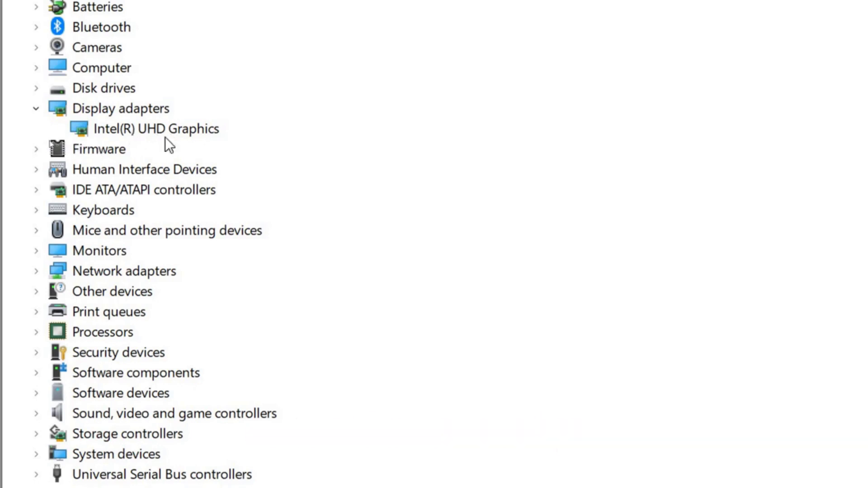
click(128, 132)
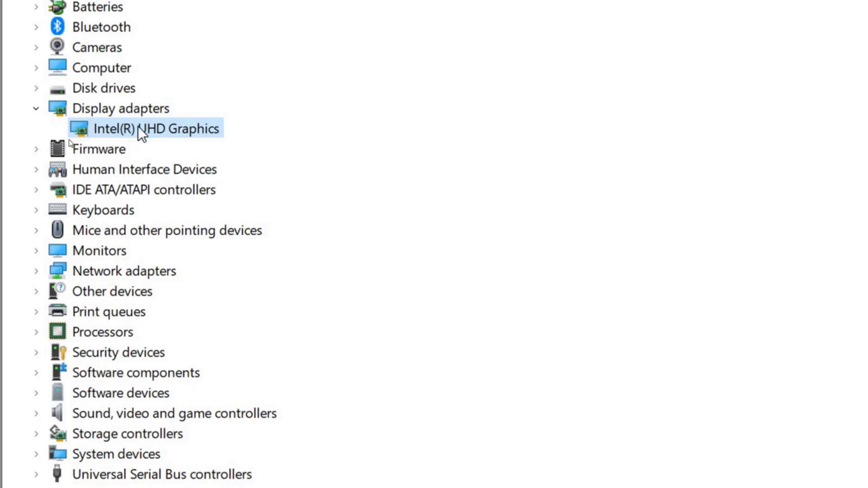
- Search automatically for an Intel(R) UHD Graphics driver update; the best driver is already installed
right_click(137, 127)
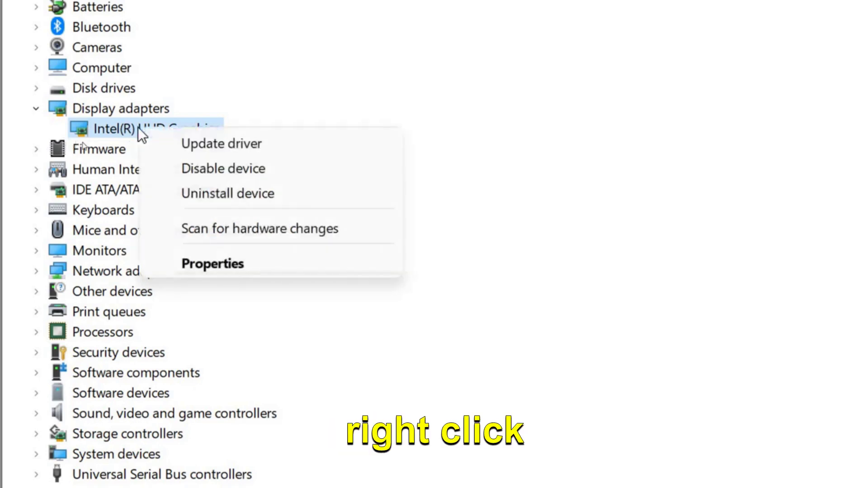
click(213, 144)
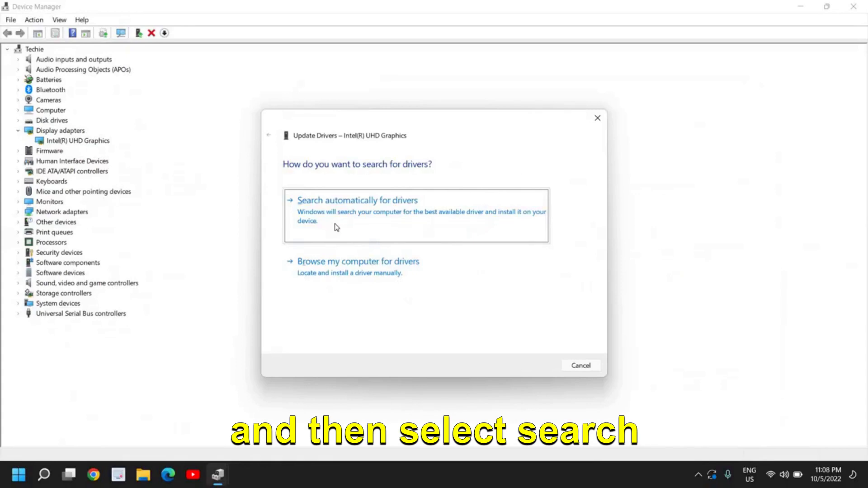
click(336, 227)
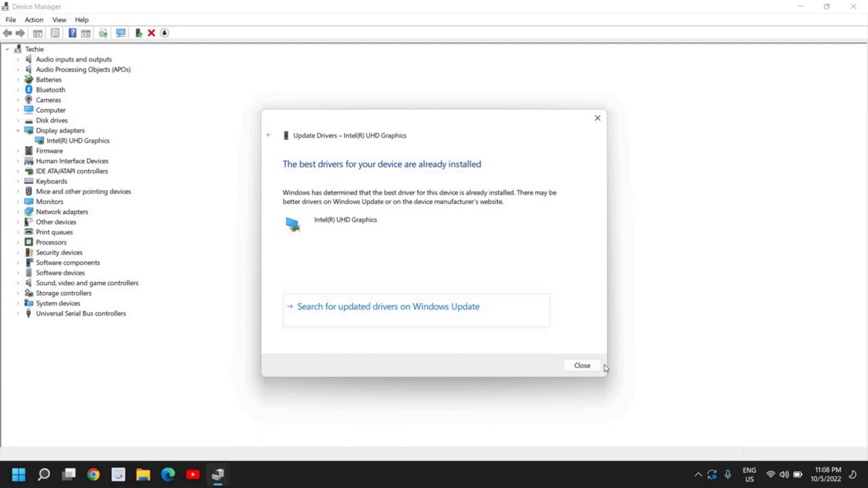
click(583, 366)
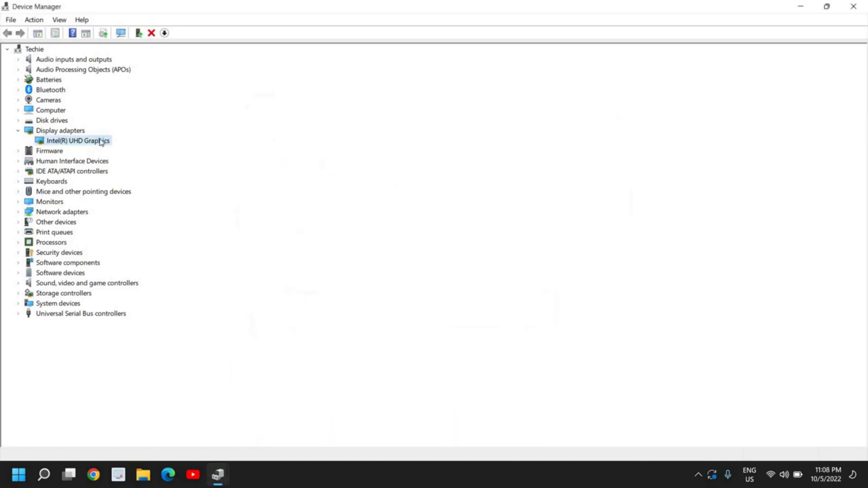
right_click(102, 141)
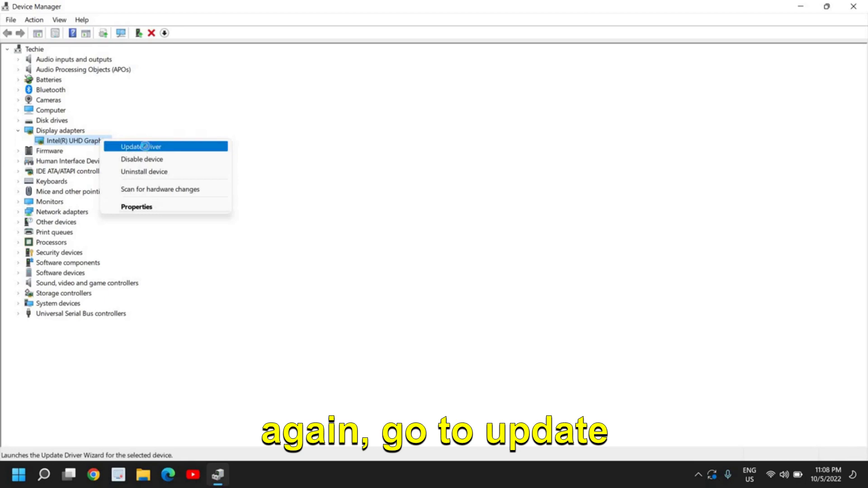
click(144, 147)
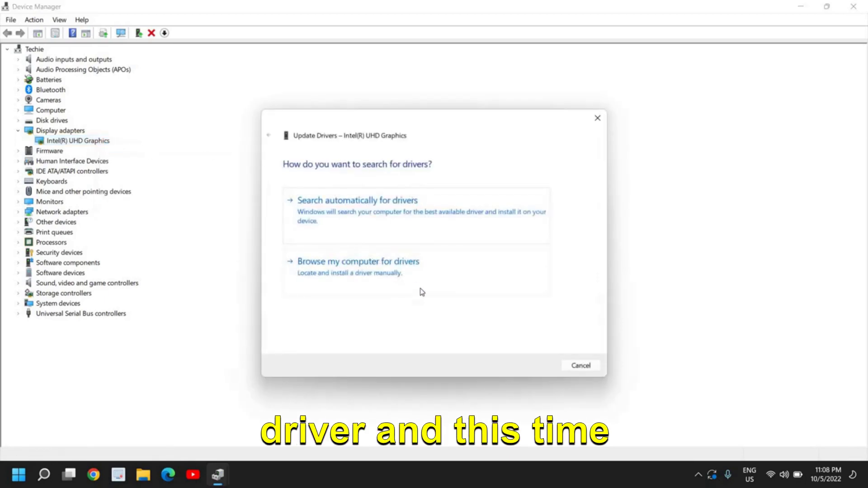
click(368, 275)
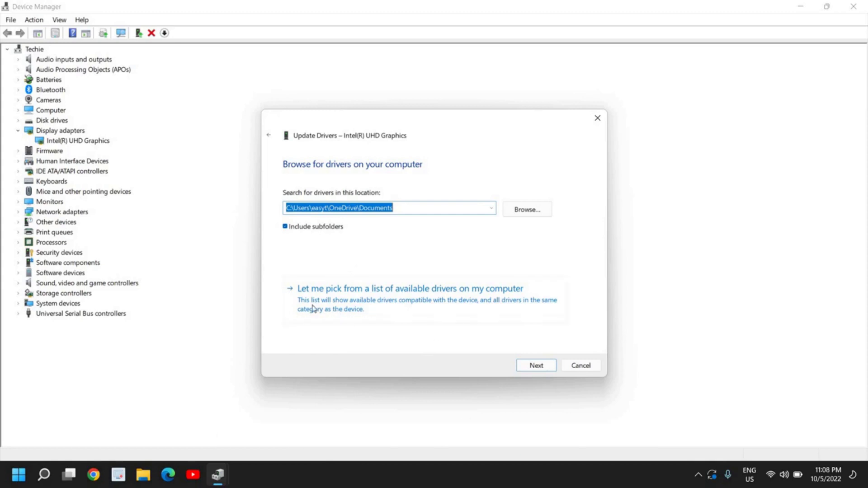
click(358, 306)
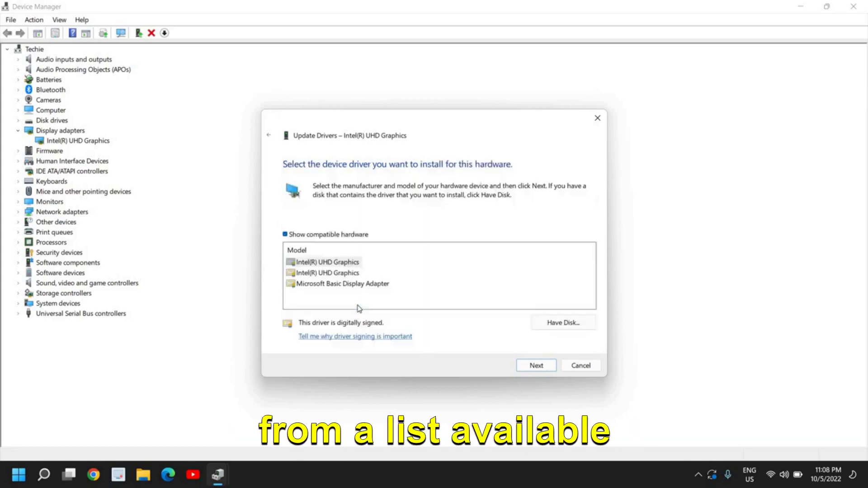
click(319, 263)
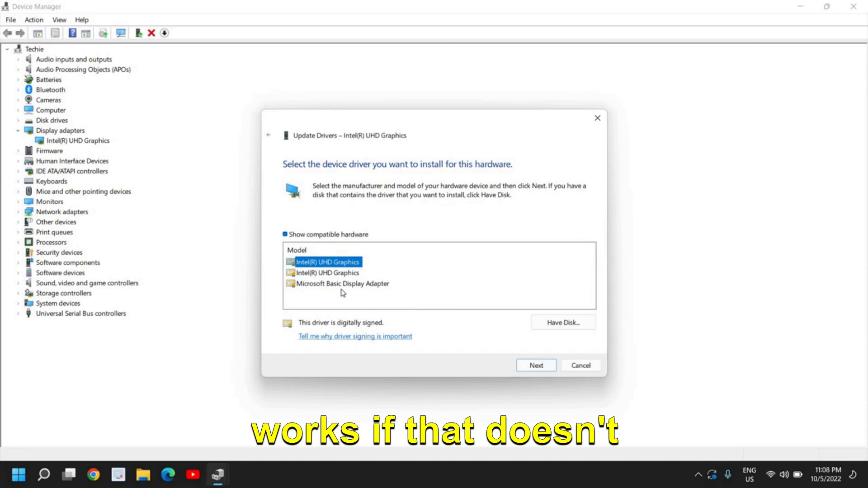
click(321, 274)
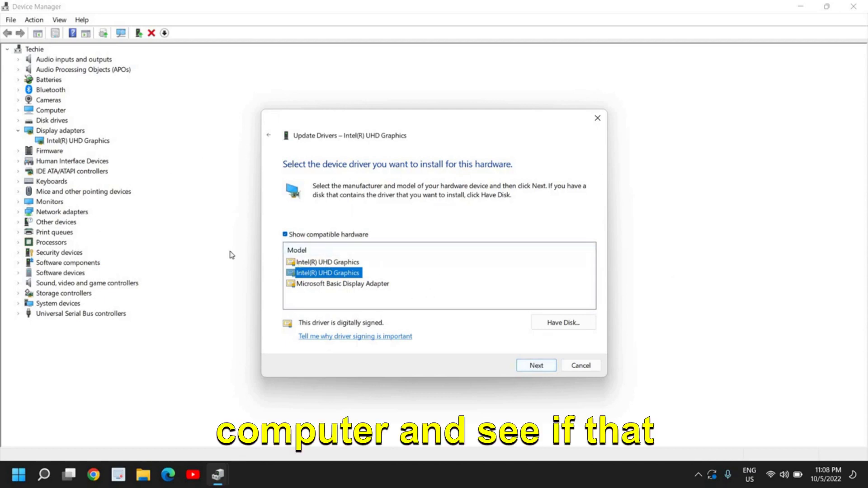
click(580, 368)
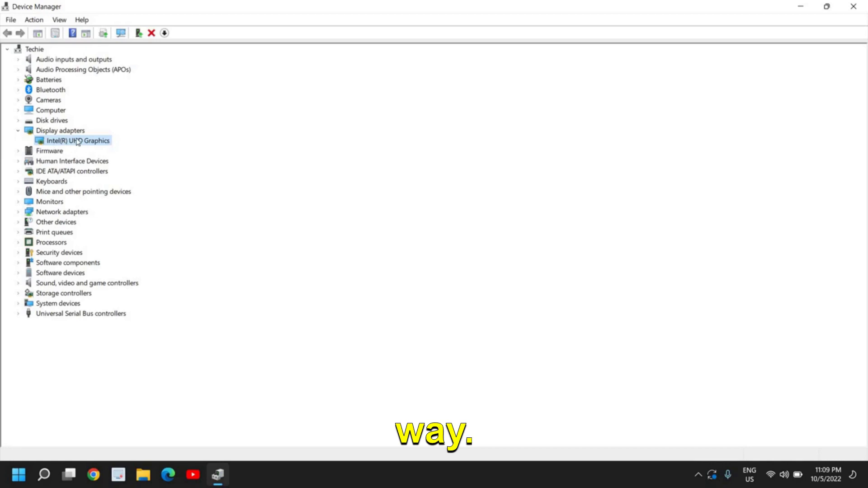
- Under Monitors, search automatically for a Generic PnP Monitor driver; the best one is already installed
double_click(22, 204)
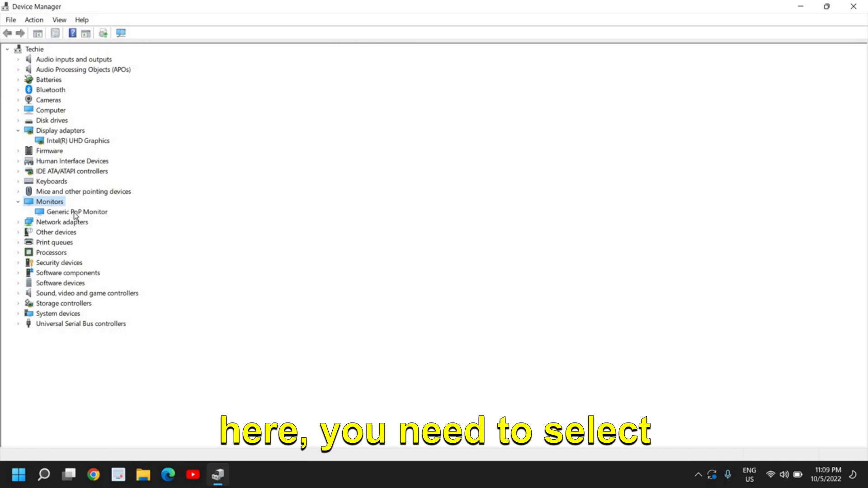
right_click(76, 216)
click(100, 224)
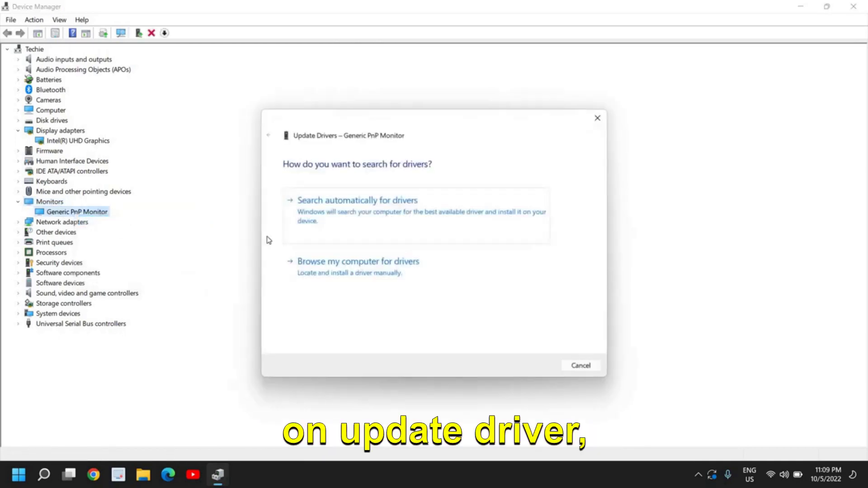
click(379, 230)
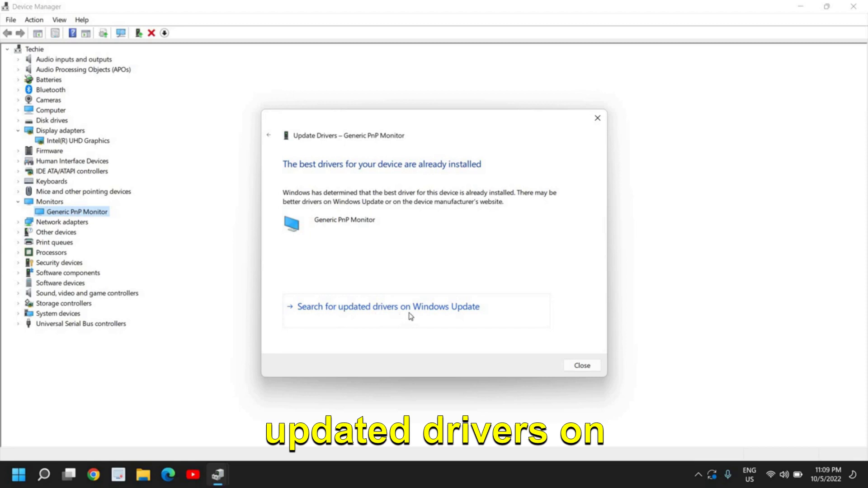
click(589, 369)
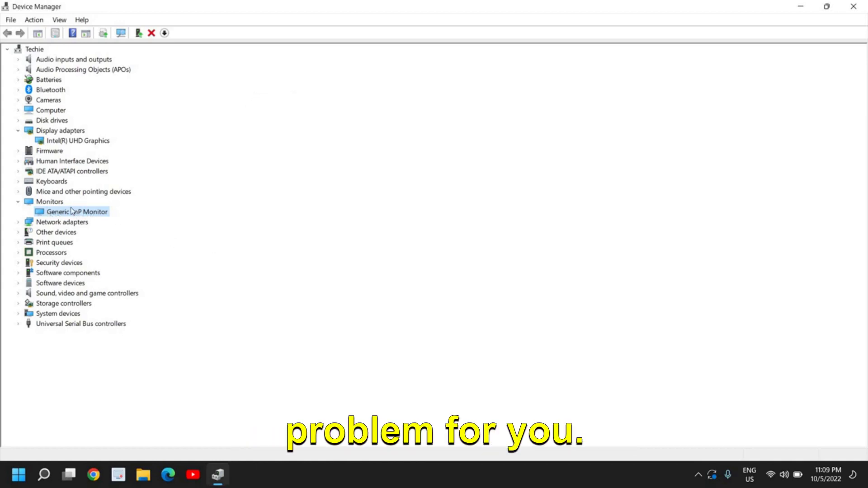
- Close Device Manager and search 'windows upd' to open the Windows Update settings page
click(853, 6)
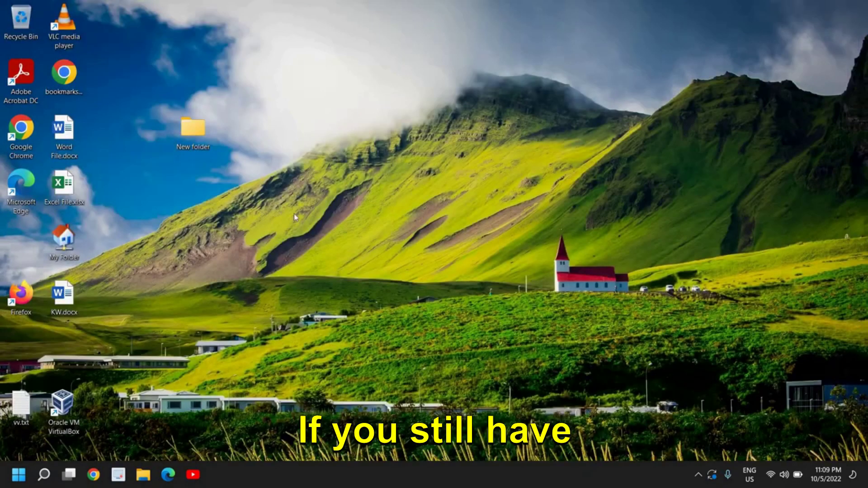
click(44, 474)
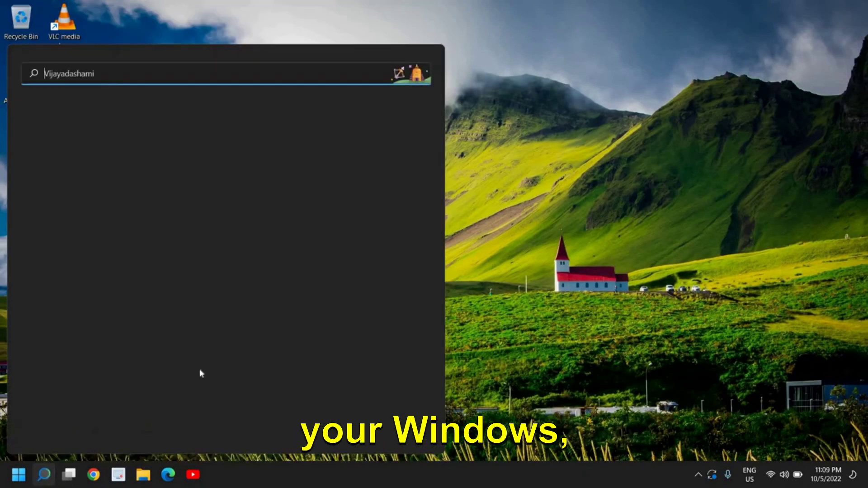
text(window)
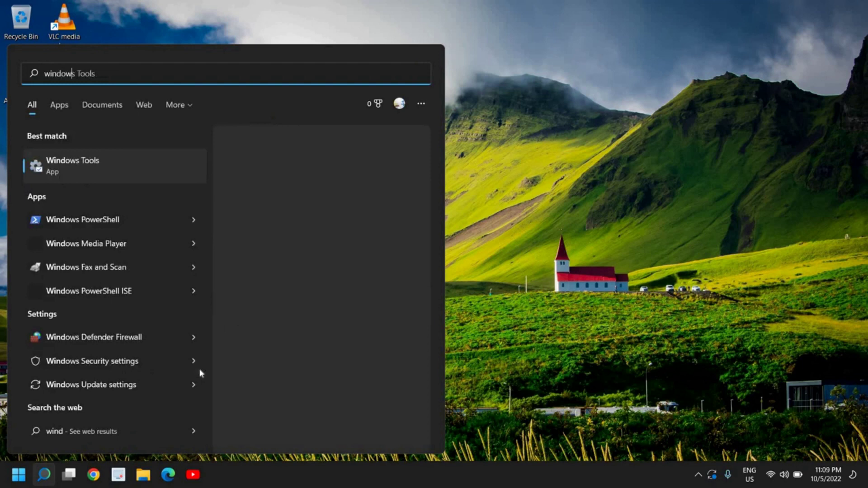
text(s upd)
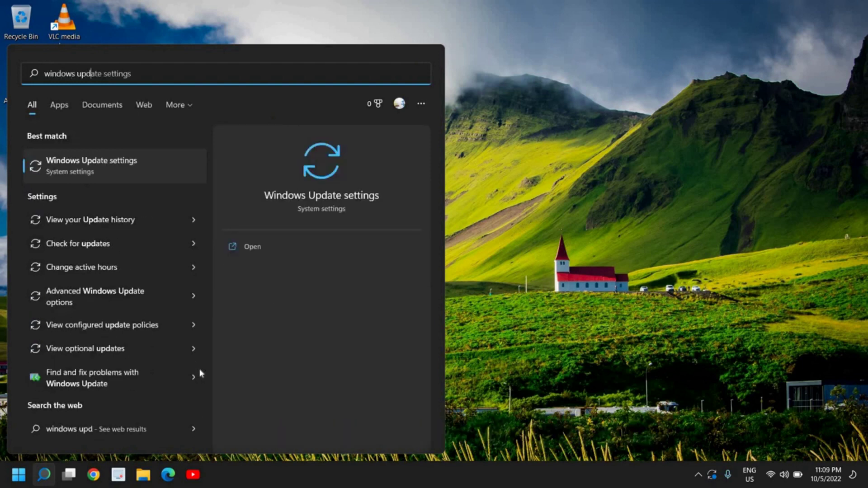
click(115, 173)
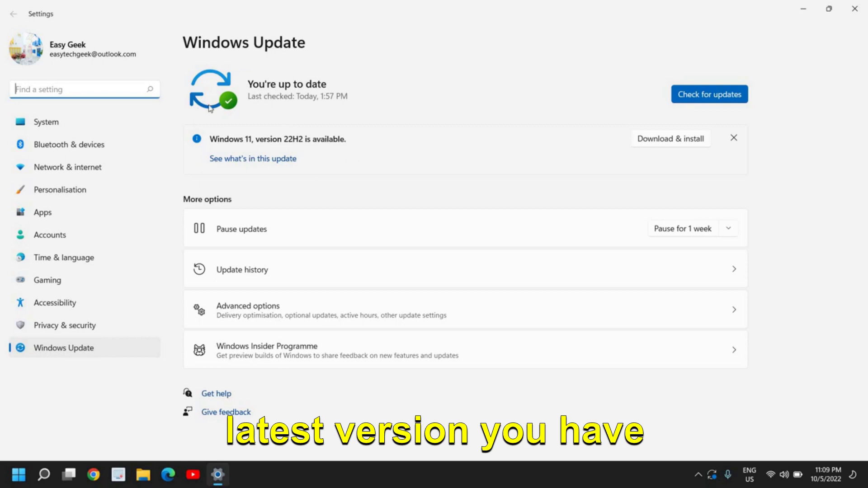
- Minimize the Windows Update Settings window to show the desktop
click(802, 12)
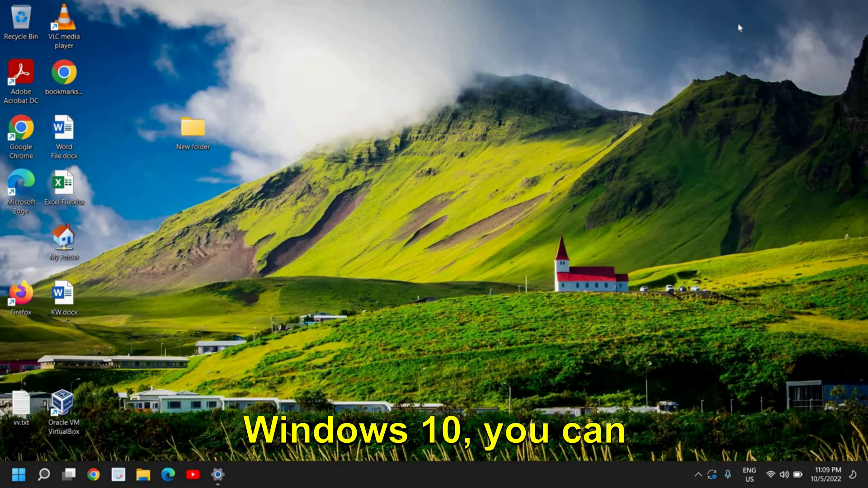